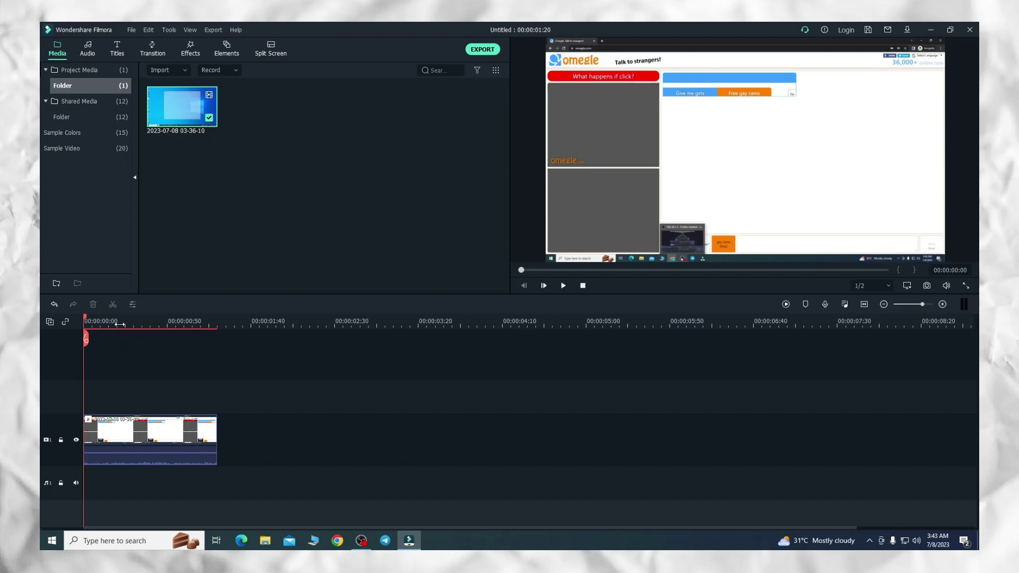
# Split the screen recording clip into three parts at about 00:00:00:25 and 00:00:00:59.
pyautogui.click(126, 324)
pyautogui.click(126, 343)
pyautogui.moveTo(127, 326); pyautogui.dragTo(182, 334)
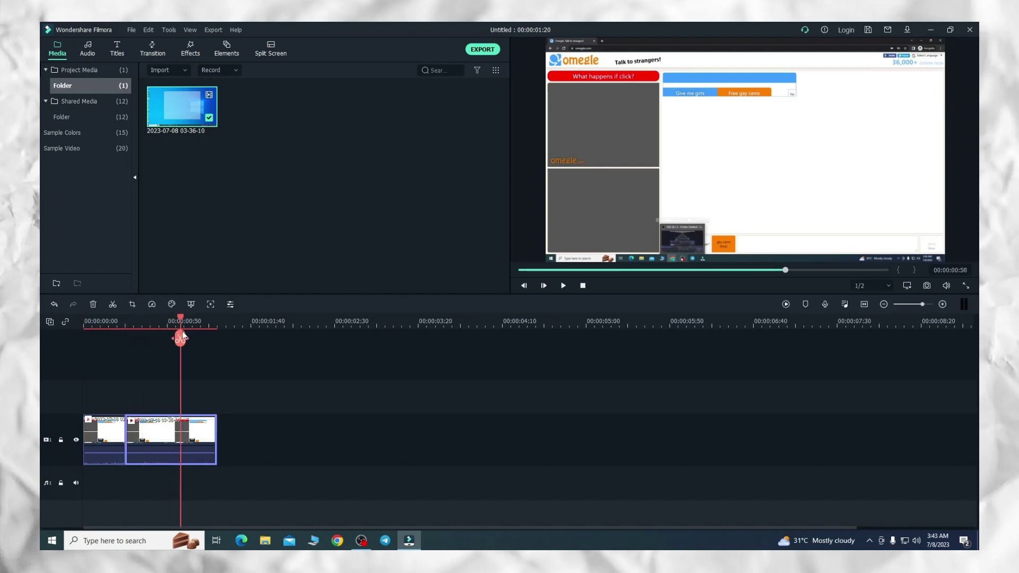
pyautogui.click(181, 339)
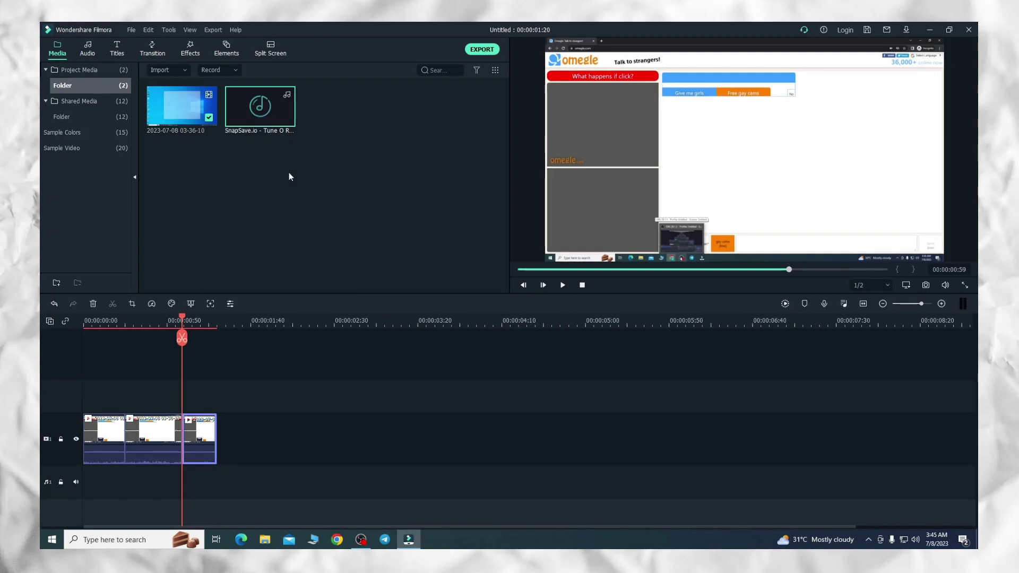
# Preview the imported music file and place it on the audio track from the start of the timeline.
pyautogui.doubleClick(257, 128)
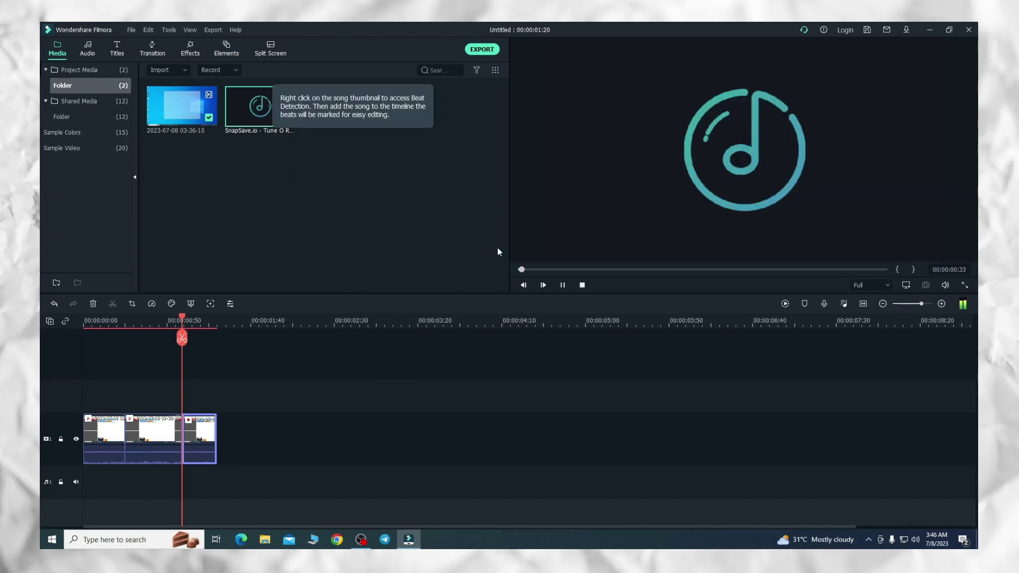
pyautogui.click(562, 285)
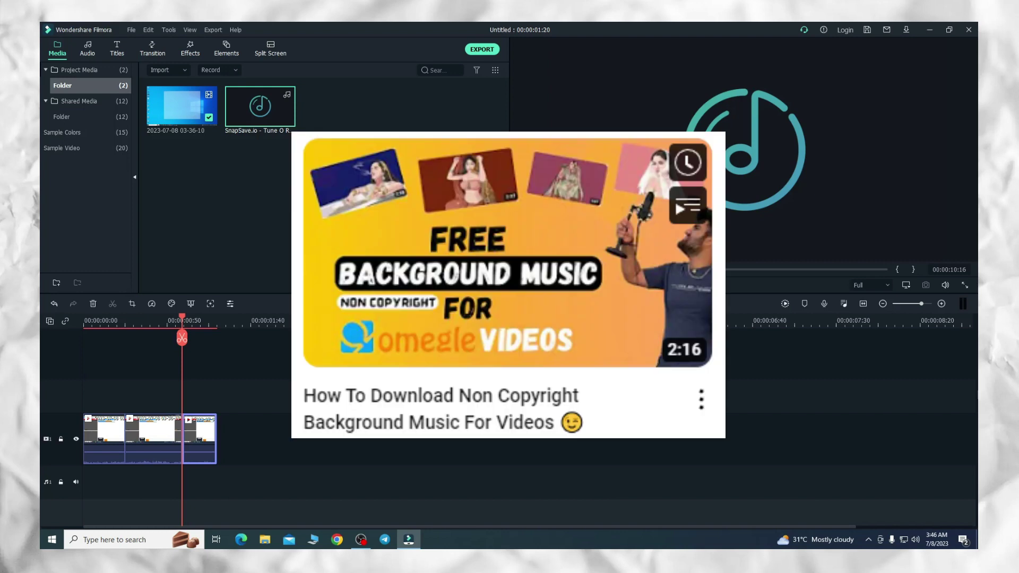
pyautogui.moveTo(250, 112); pyautogui.dragTo(160, 480)
pyautogui.press('space')
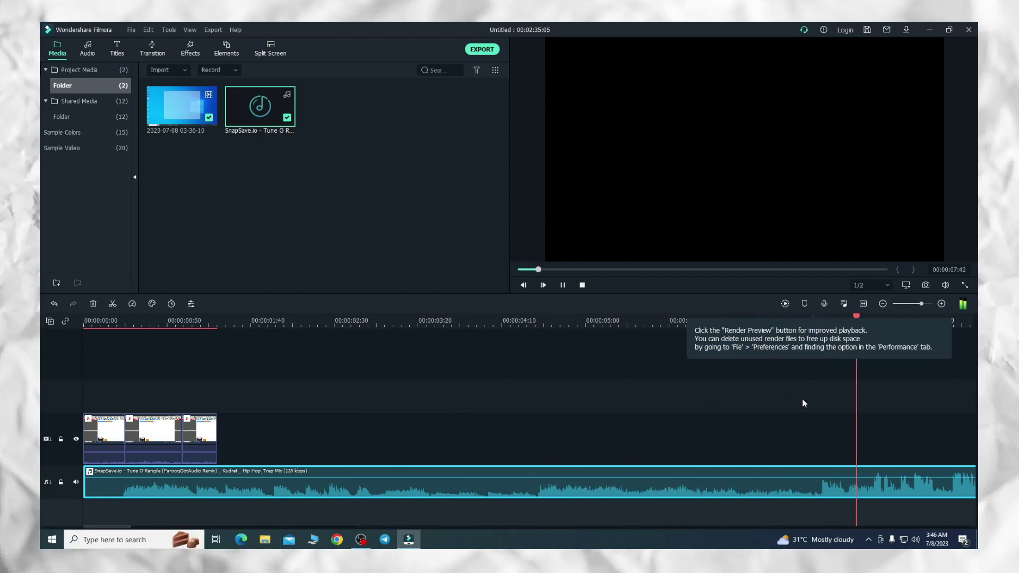
# Split the music at 00:00:06:48 and delete the part before the cut.
pyautogui.click(766, 326)
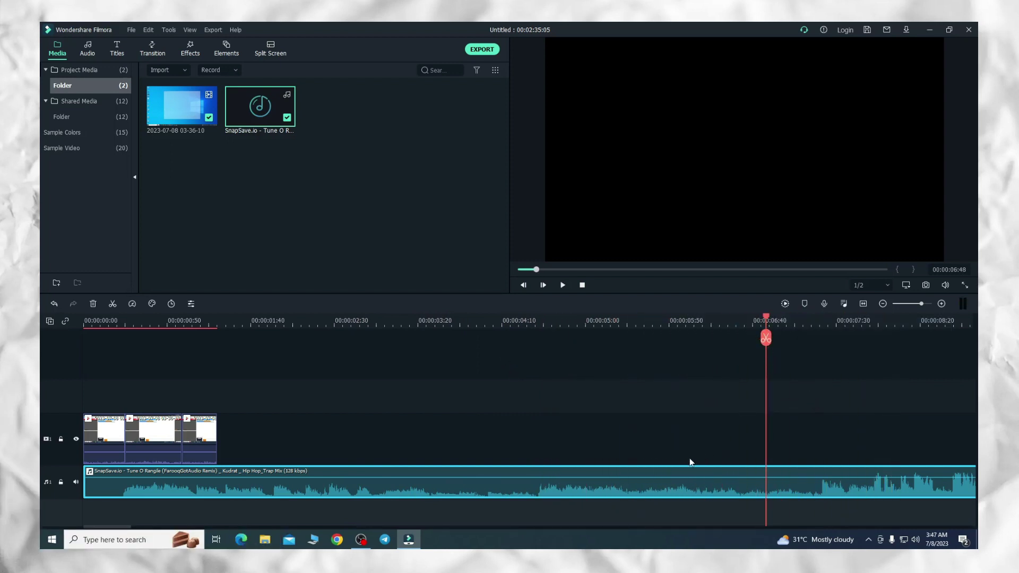
pyautogui.click(766, 338)
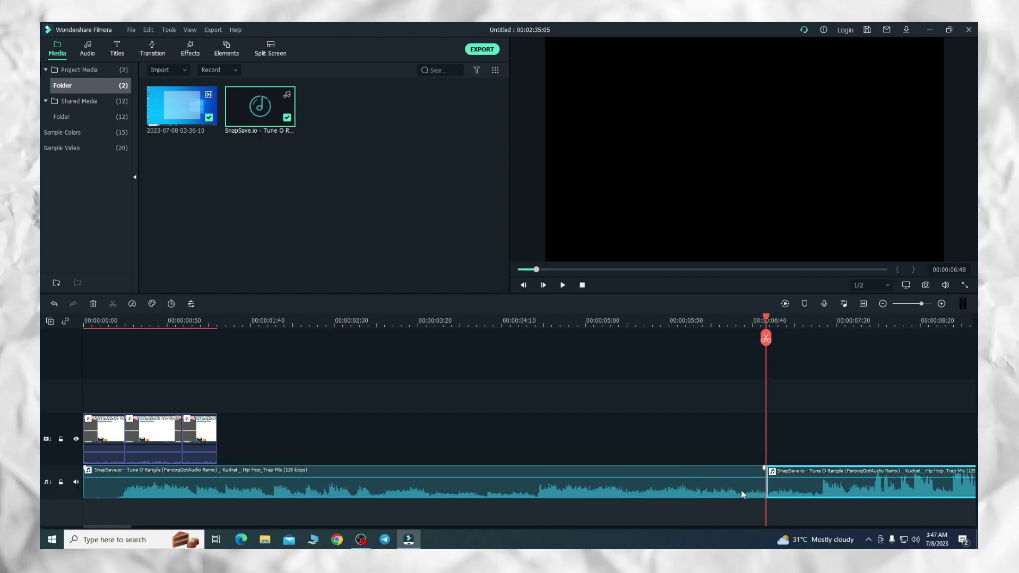
pyautogui.click(744, 487)
pyautogui.press('Delete')
pyautogui.click(741, 489)
pyautogui.press('Delete')
# Play back the timeline, split the music at 00:00:00:07 and delete the short piece before the cut.
pyautogui.press('space')
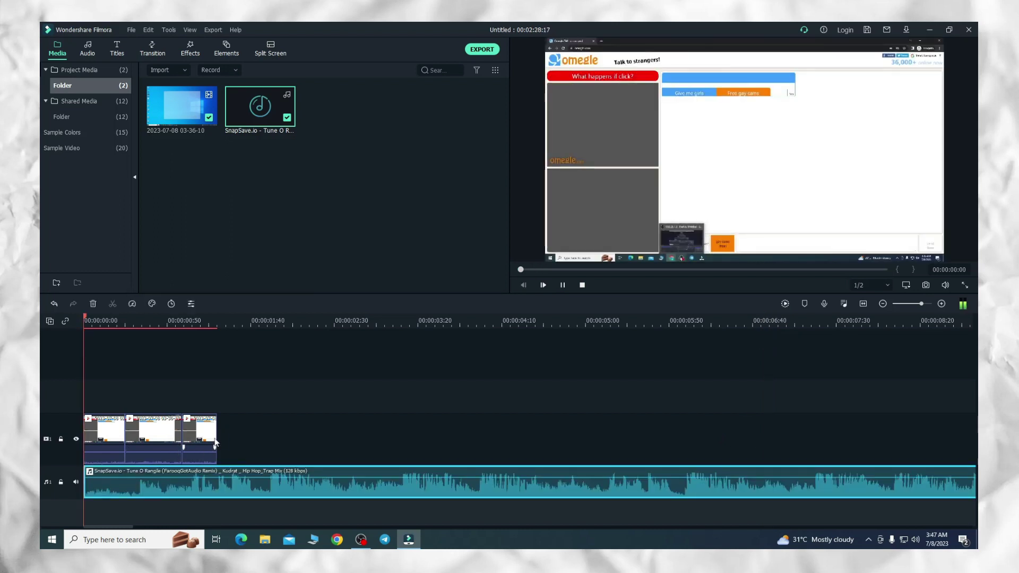
pyautogui.press('space')
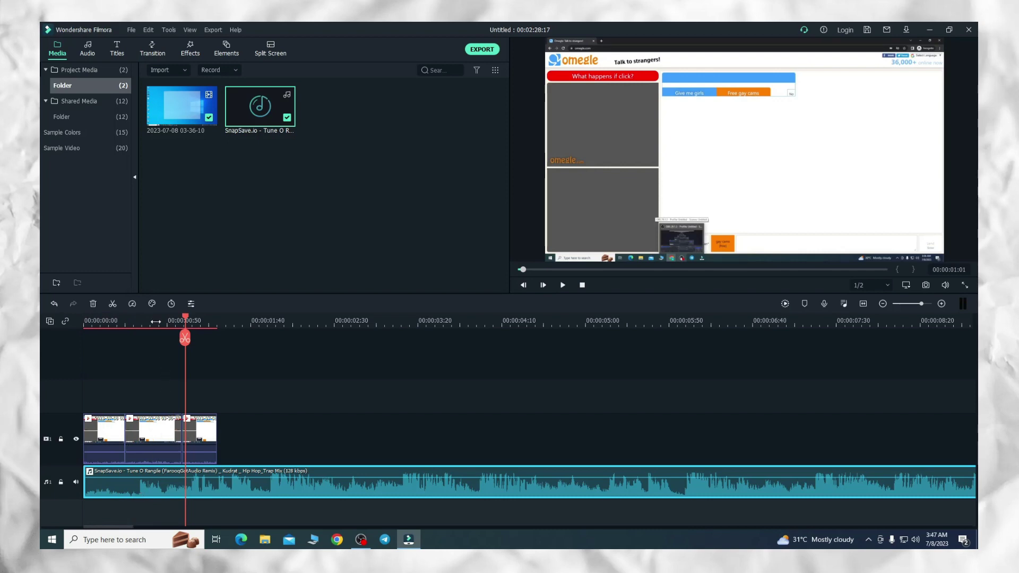
pyautogui.click(95, 323)
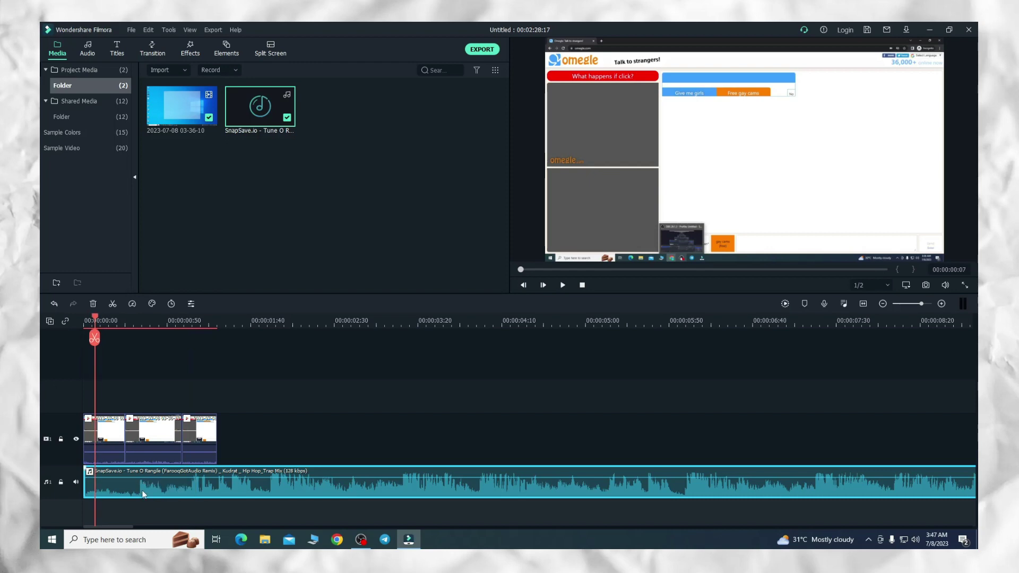
pyautogui.click(94, 338)
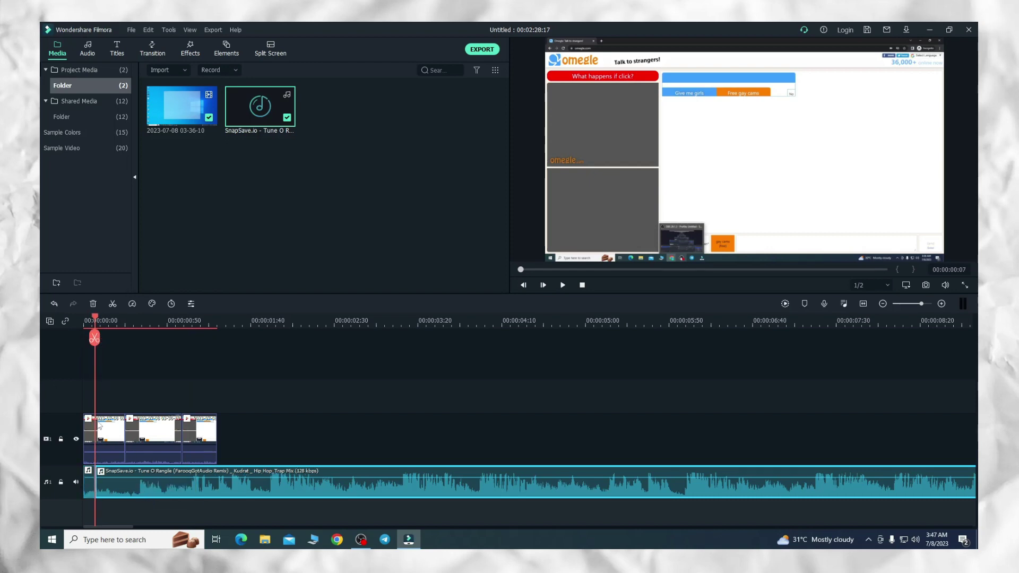
pyautogui.click(88, 494)
pyautogui.press('Delete')
pyautogui.press('space')
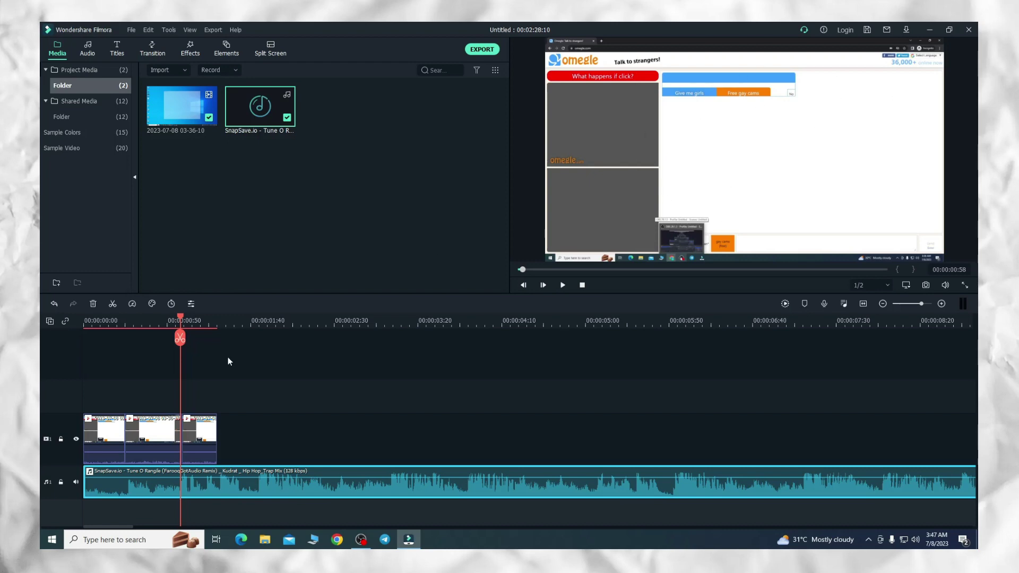
# Crop the middle video clip at 16:9 to a 542 x 305 area over the upper chat window.
pyautogui.click(152, 425)
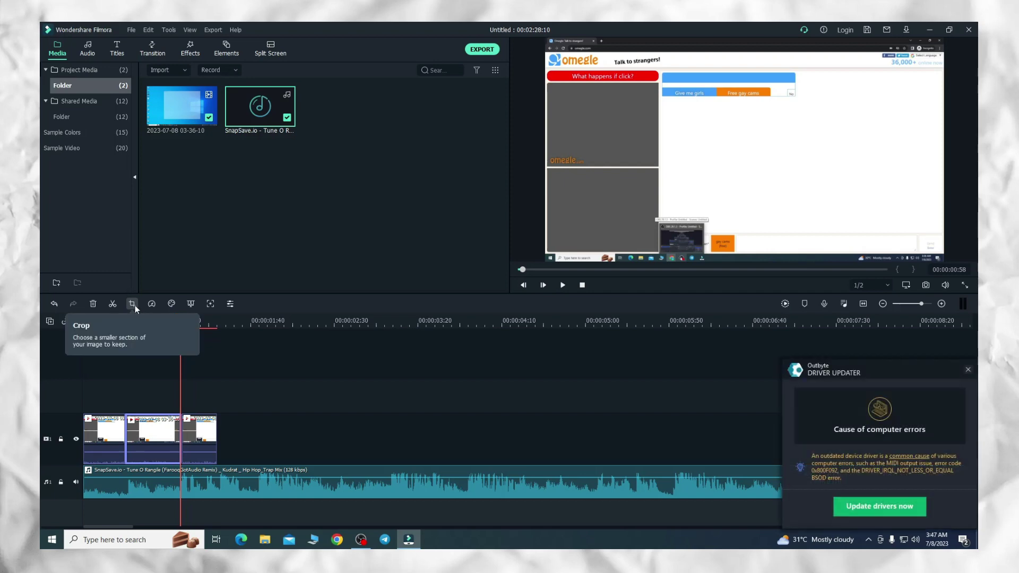
pyautogui.click(132, 304)
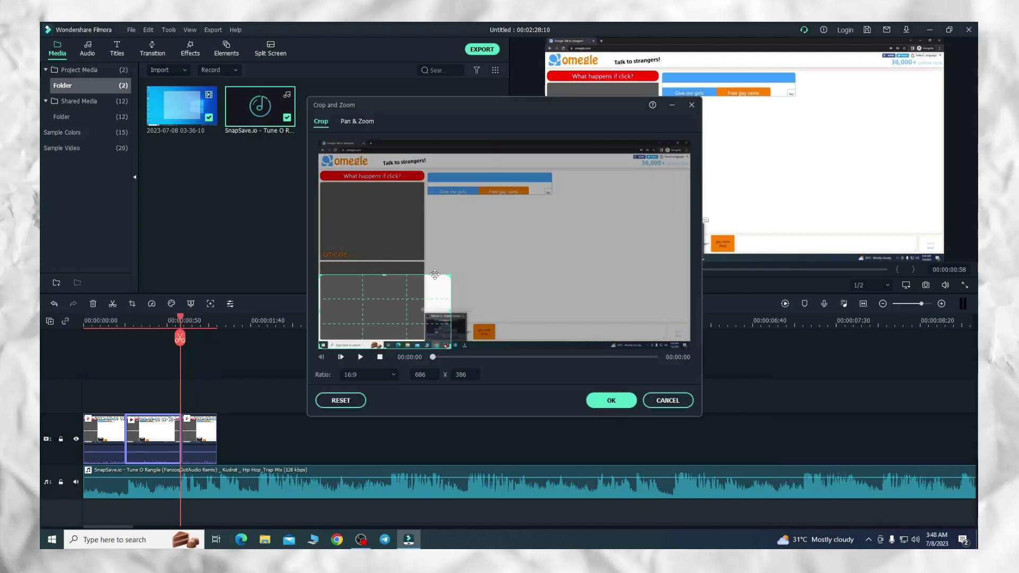
pyautogui.moveTo(449, 275); pyautogui.dragTo(424, 280)
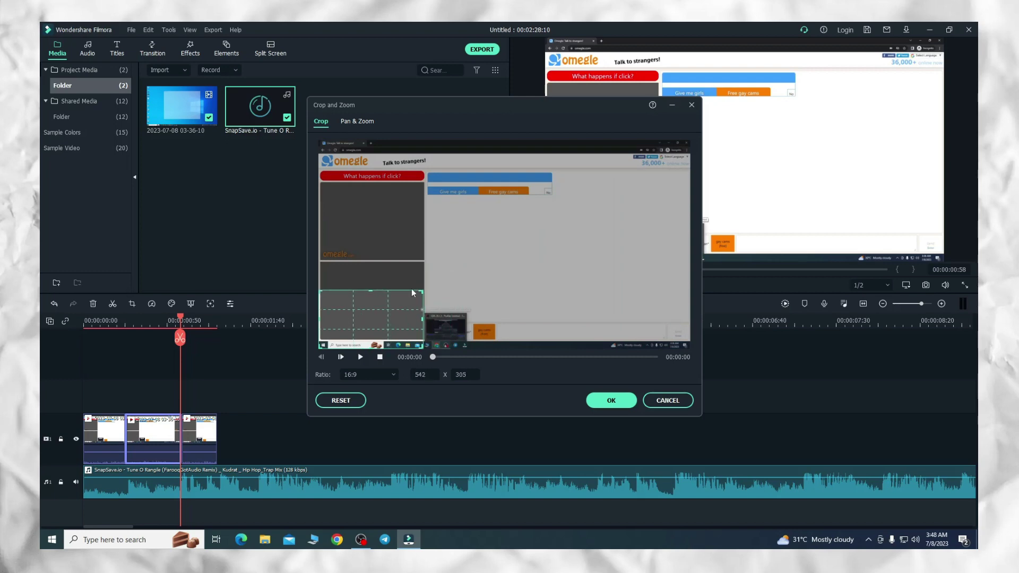
pyautogui.moveTo(381, 329); pyautogui.dragTo(380, 242)
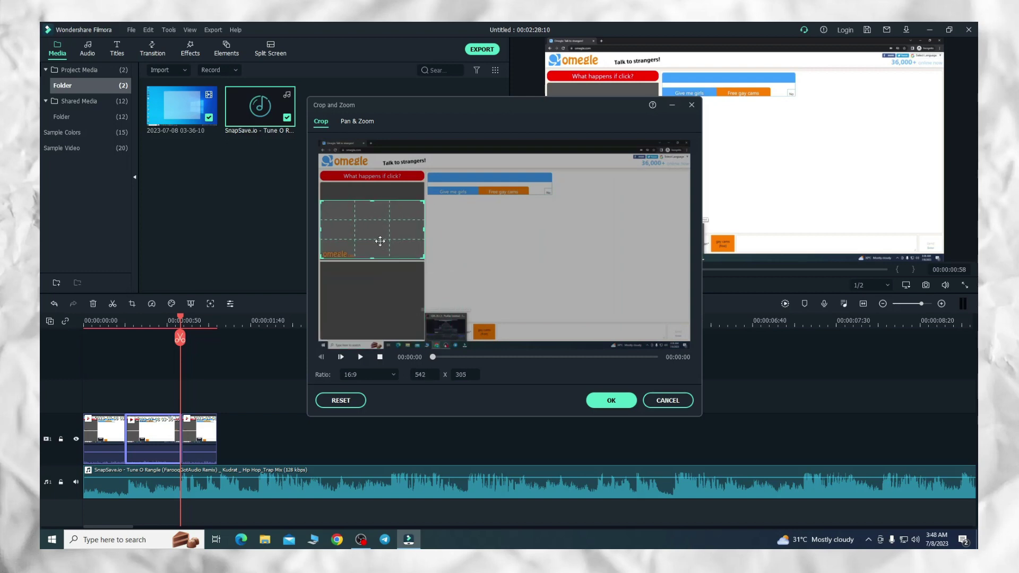
pyautogui.click(614, 406)
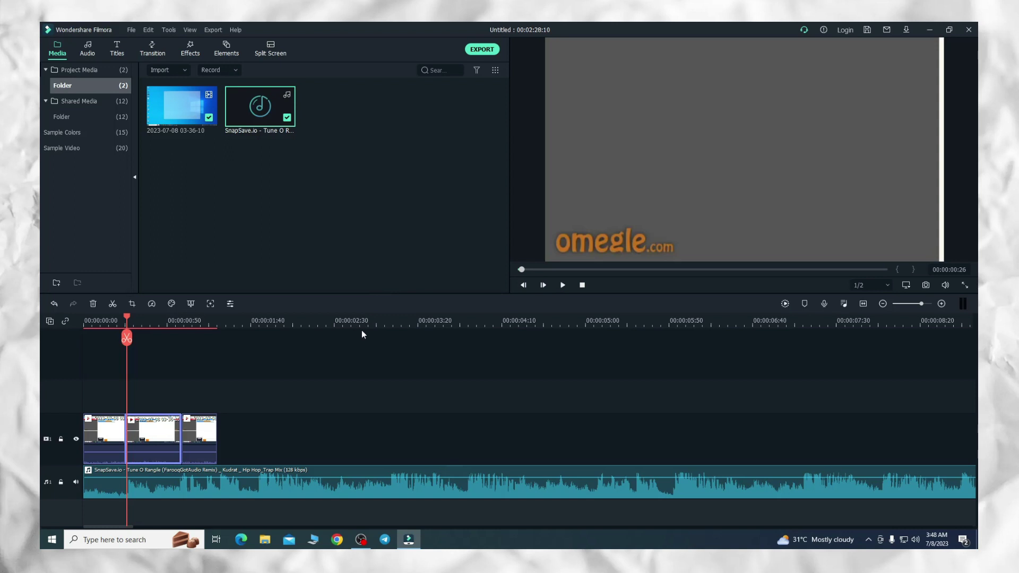
# Place the White sample color on a track above the middle video clip and set its opacity to 0%.
pyautogui.click(109, 133)
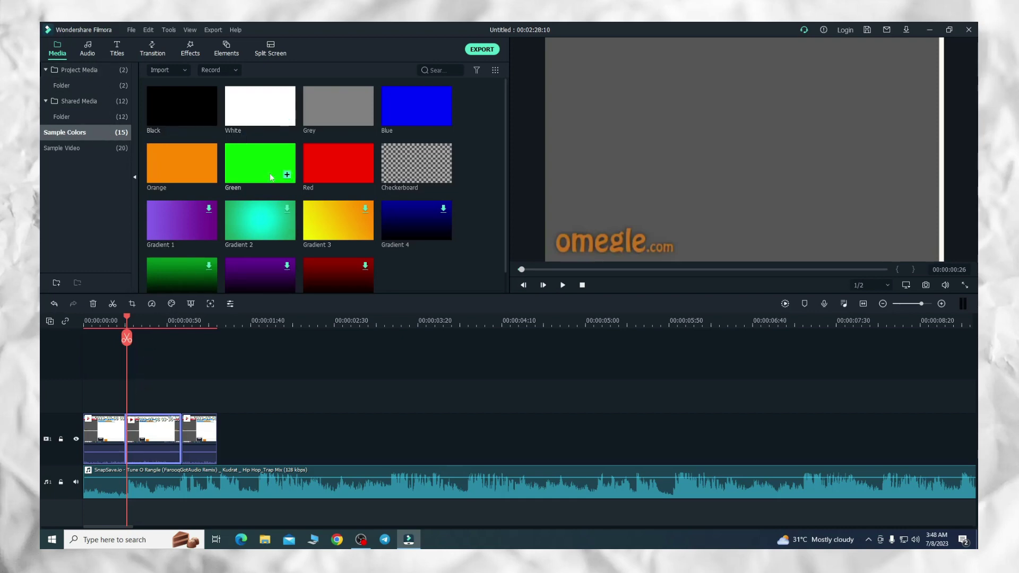
pyautogui.moveTo(268, 119); pyautogui.dragTo(132, 404)
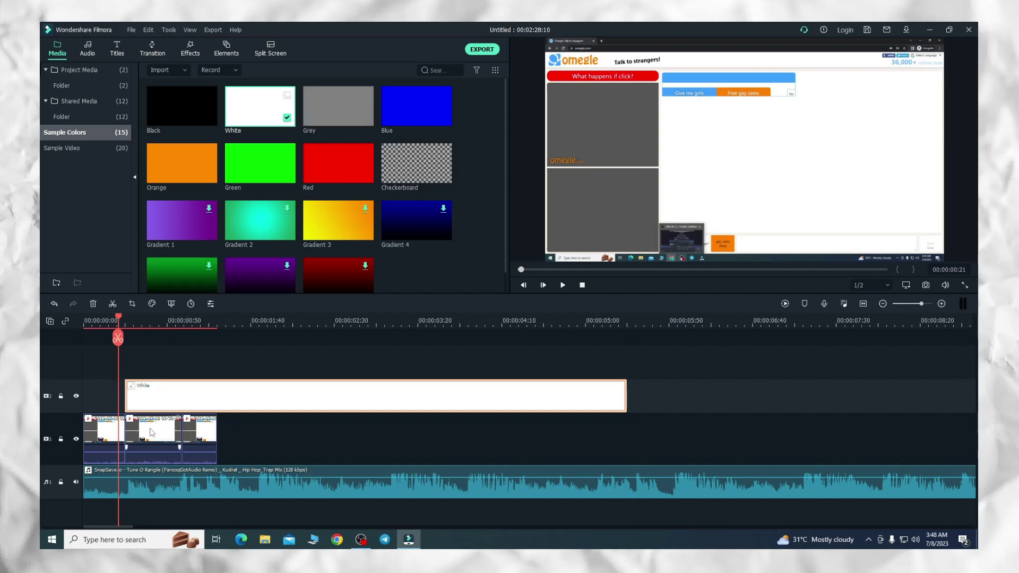
pyautogui.click(130, 323)
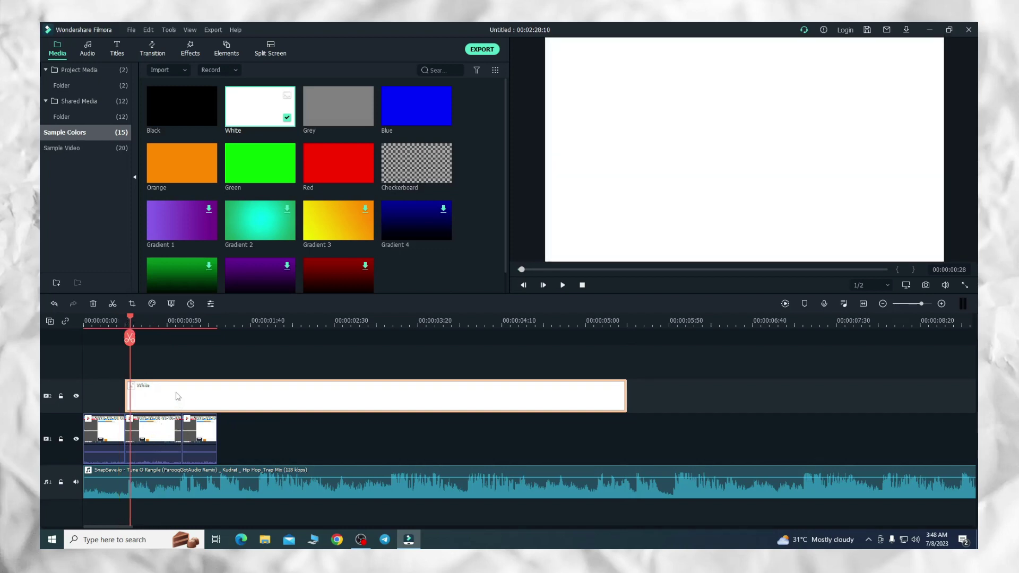
pyautogui.doubleClick(178, 396)
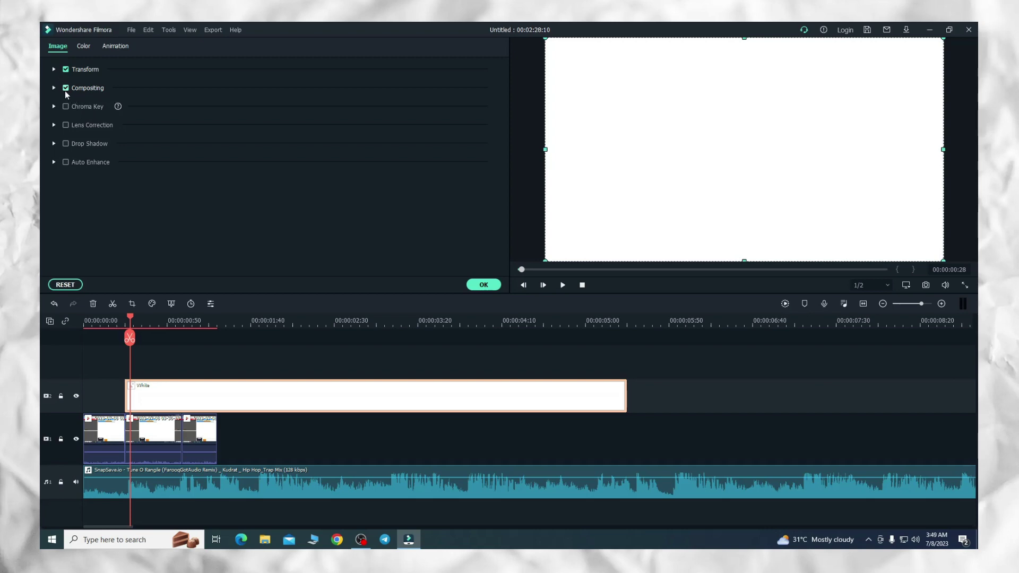
pyautogui.click(55, 88)
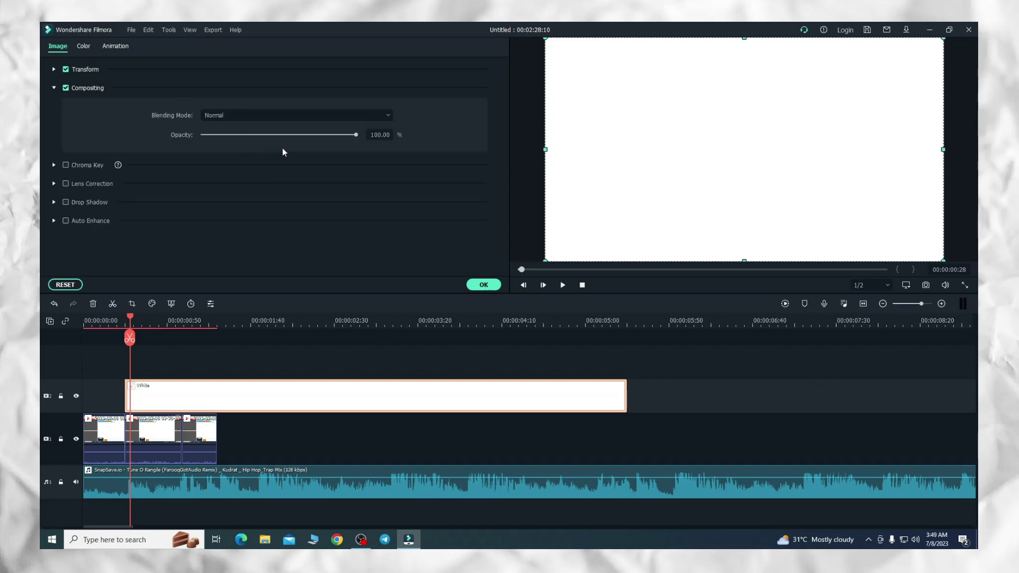
pyautogui.moveTo(356, 135); pyautogui.dragTo(203, 135)
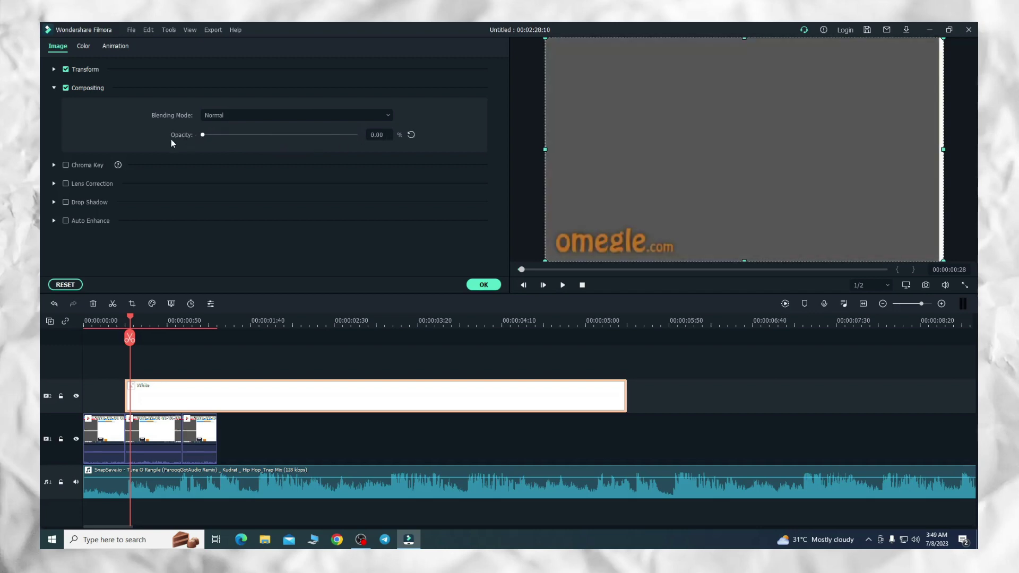
pyautogui.click(491, 289)
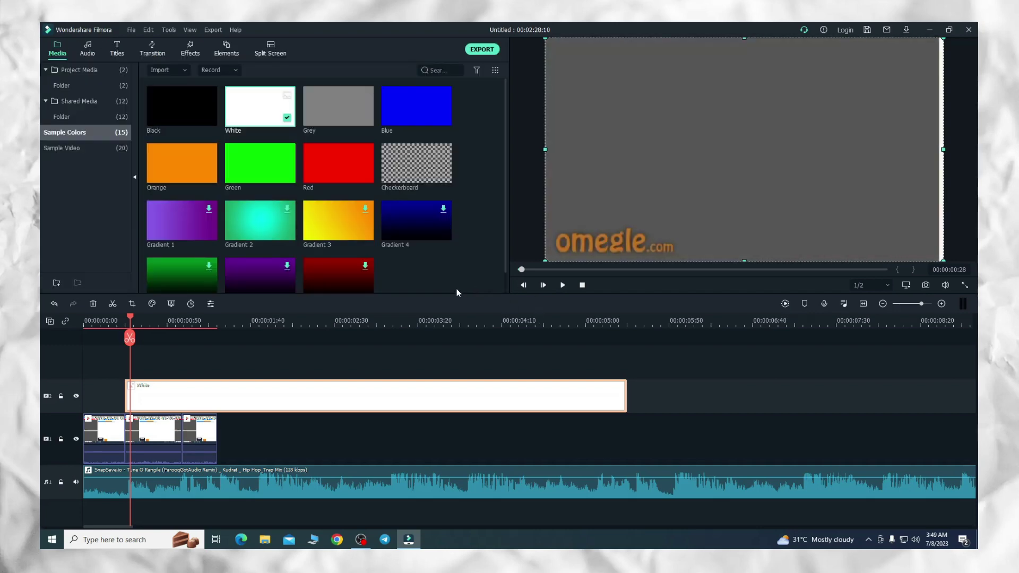
# Place the Black sample color above the White clip and trim both to end with the middle video clip at 00:00:00:59.
pyautogui.moveTo(181, 108); pyautogui.dragTo(130, 360)
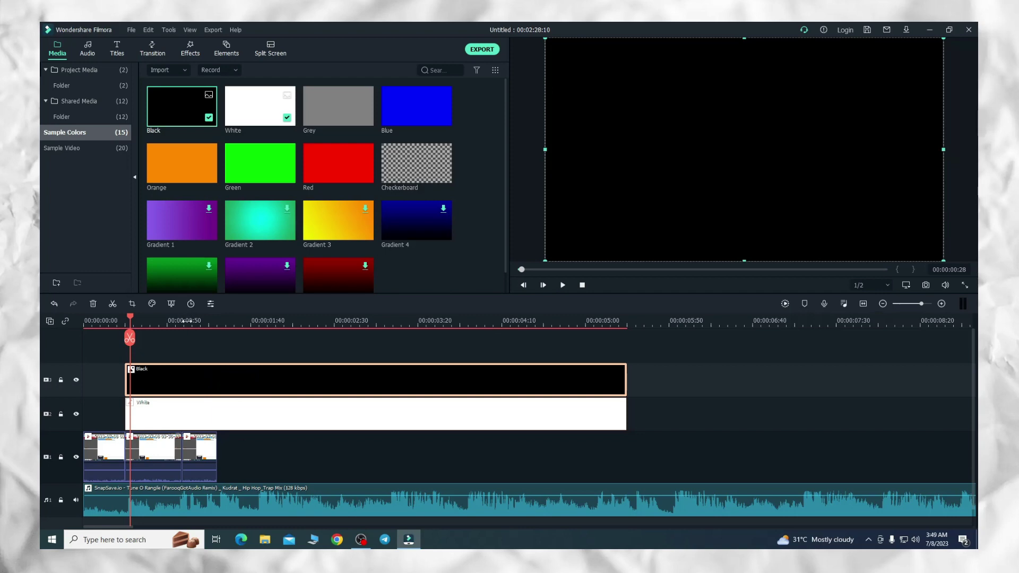
pyautogui.moveTo(188, 321); pyautogui.dragTo(255, 324)
pyautogui.click(183, 362)
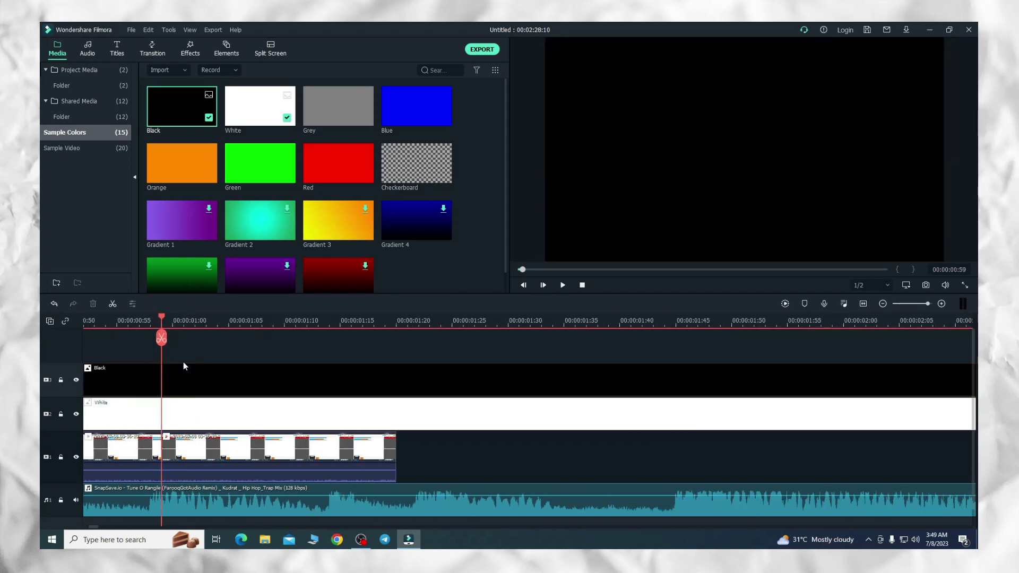
pyautogui.moveTo(222, 357); pyautogui.dragTo(213, 421)
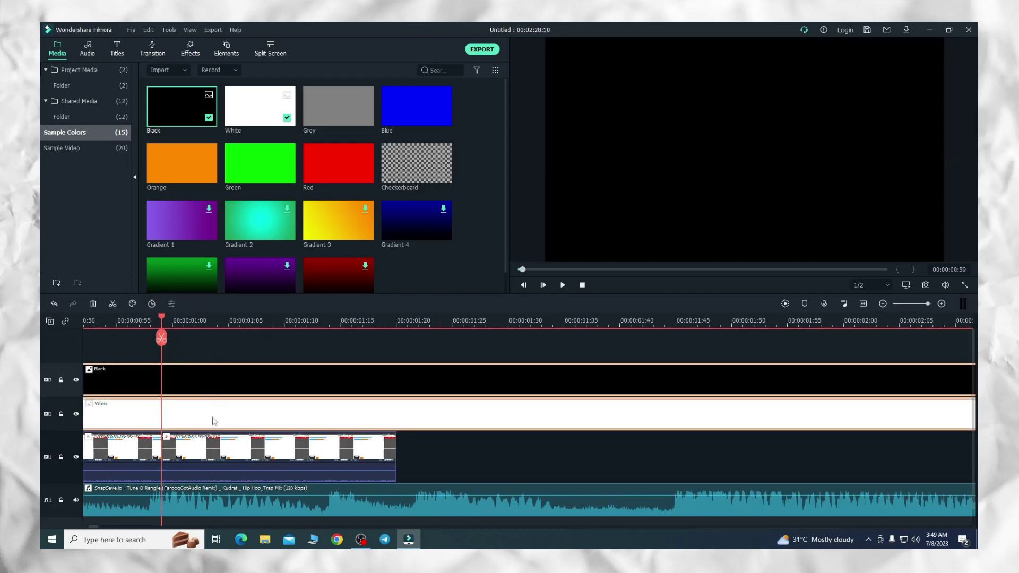
pyautogui.click(162, 337)
pyautogui.press('Delete')
pyautogui.scroll(-3, 181, 375)
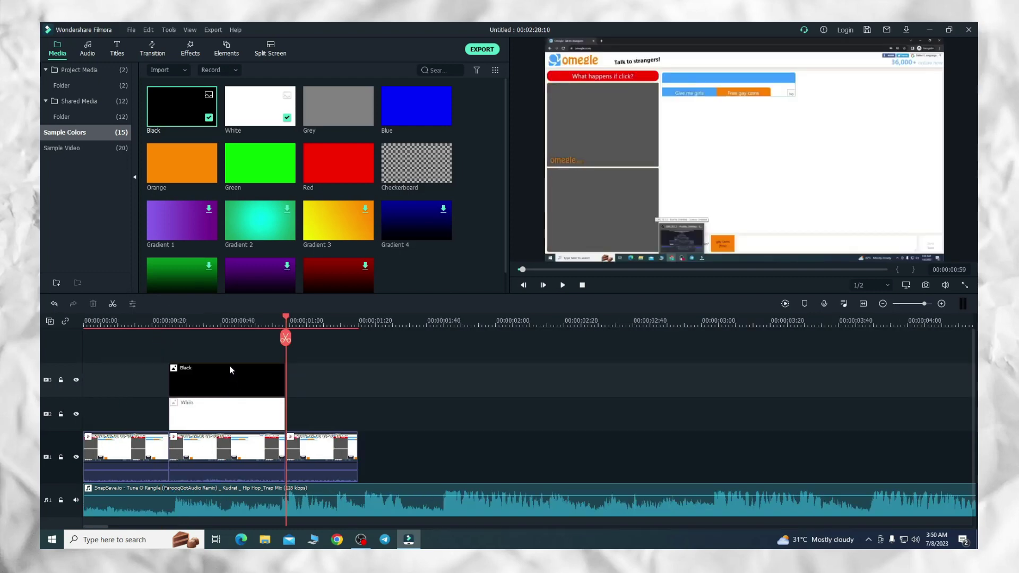
# Split the Black and White clips together into one-frame pieces, cutting from 00:00:00:26 through 00:00:00:58.
pyautogui.click(170, 322)
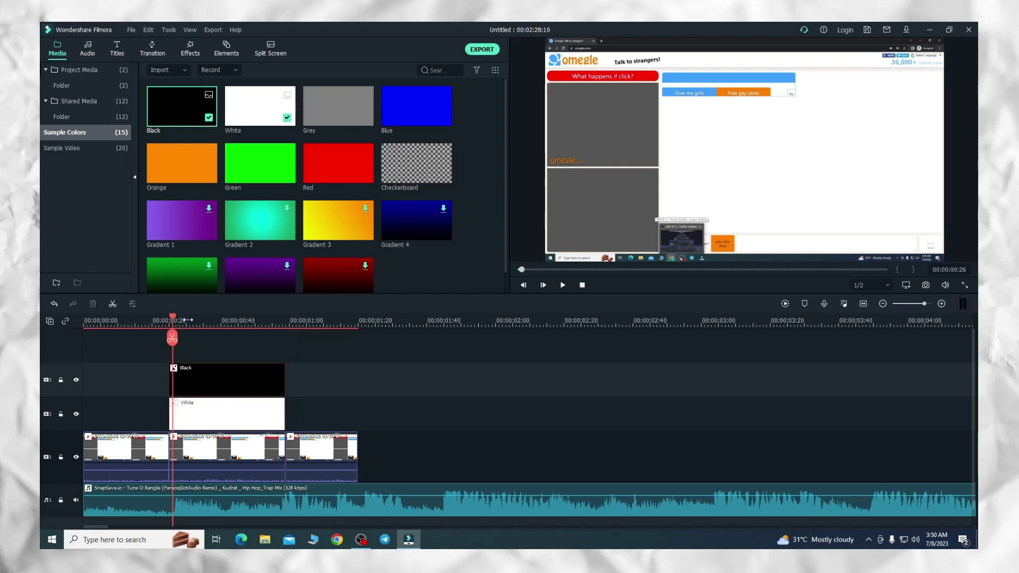
pyautogui.scroll(3, 185, 321)
pyautogui.moveTo(364, 323); pyautogui.dragTo(511, 329)
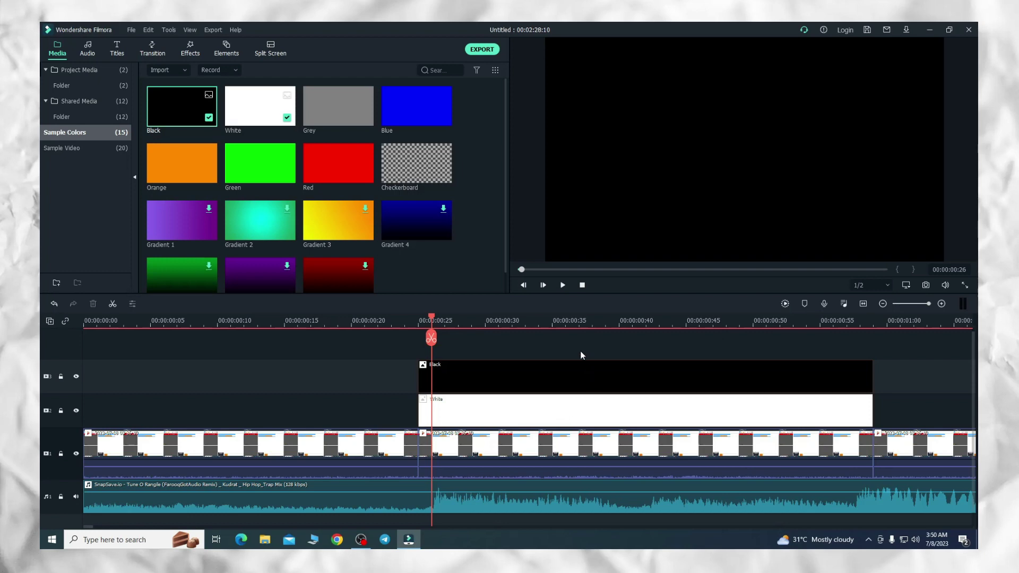
pyautogui.moveTo(581, 354); pyautogui.dragTo(583, 422)
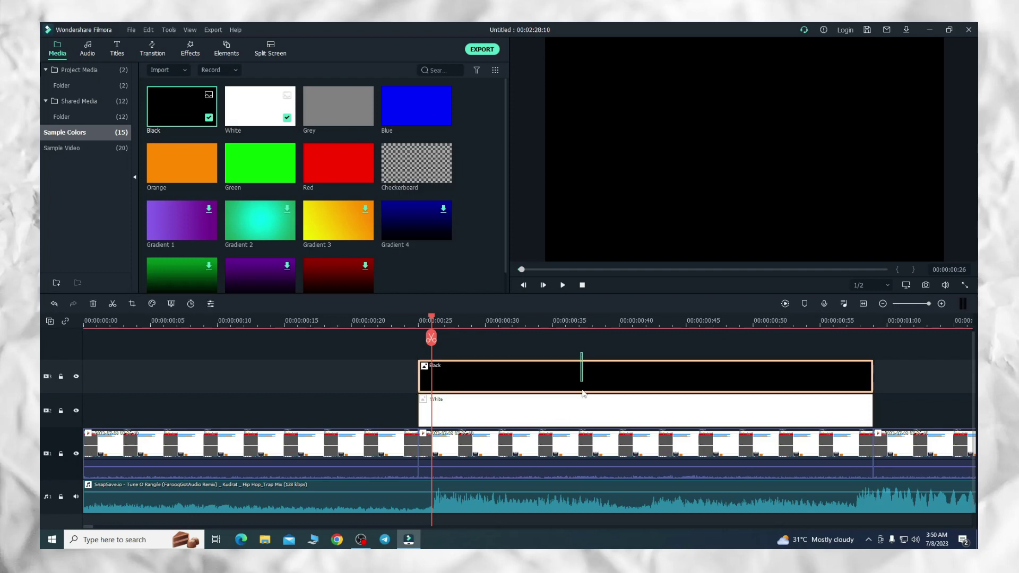
pyautogui.click(431, 337)
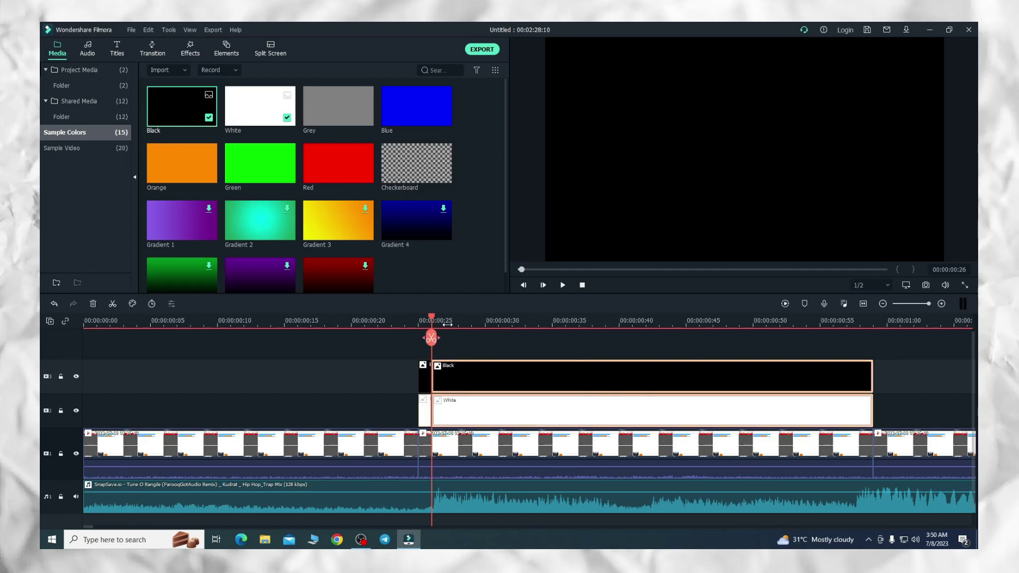
pyautogui.click(445, 322)
pyautogui.click(446, 337)
pyautogui.moveTo(446, 337); pyautogui.dragTo(459, 338)
pyautogui.click(459, 338)
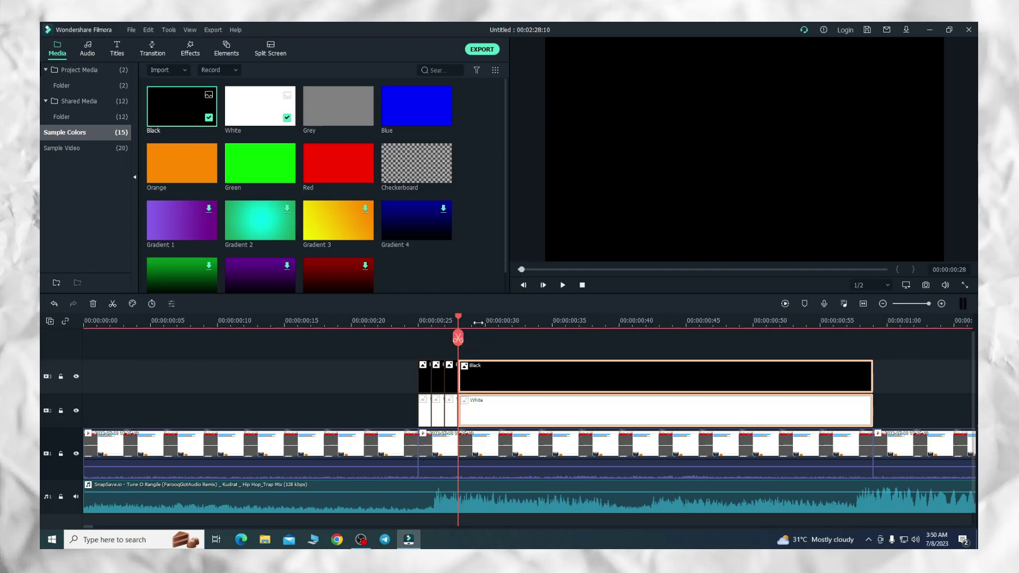
pyautogui.click(476, 324)
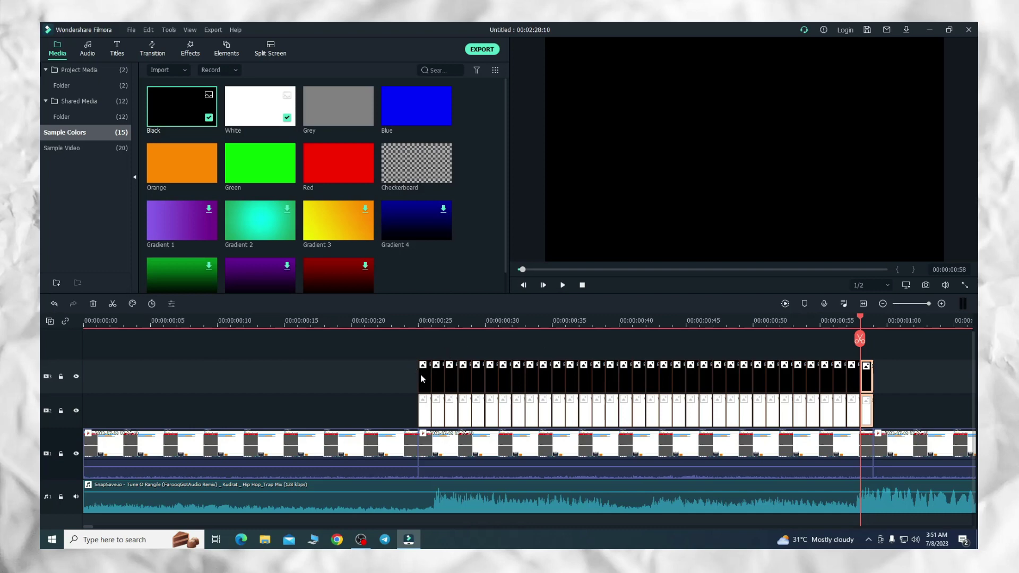
# Delete every second one-frame Black piece above the White clips, from the second piece through the last.
pyautogui.moveTo(435, 378); pyautogui.dragTo(467, 382)
pyautogui.press('Delete')
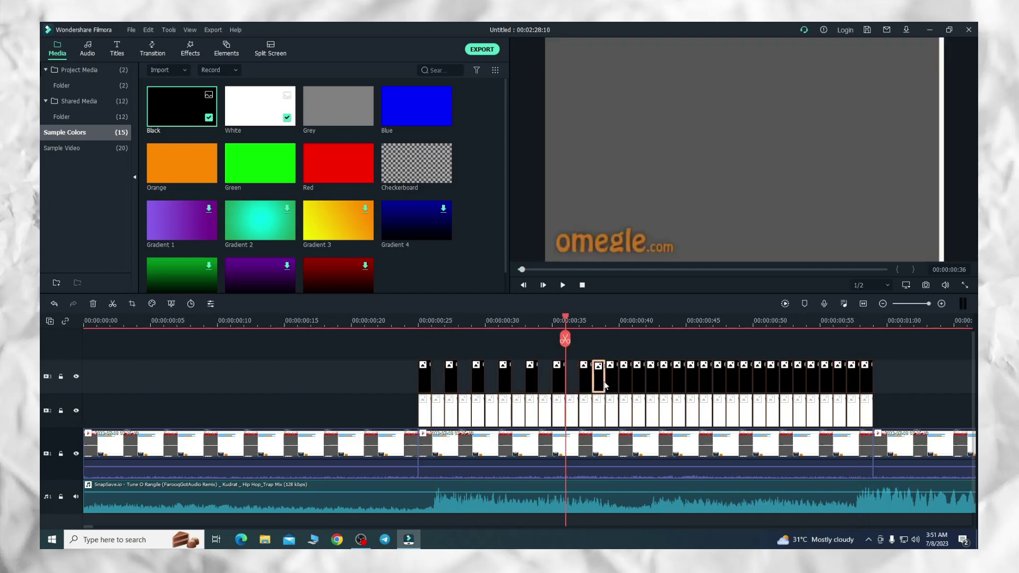
pyautogui.press('Delete')
pyautogui.click(627, 385)
pyautogui.press('Delete')
pyautogui.click(653, 381)
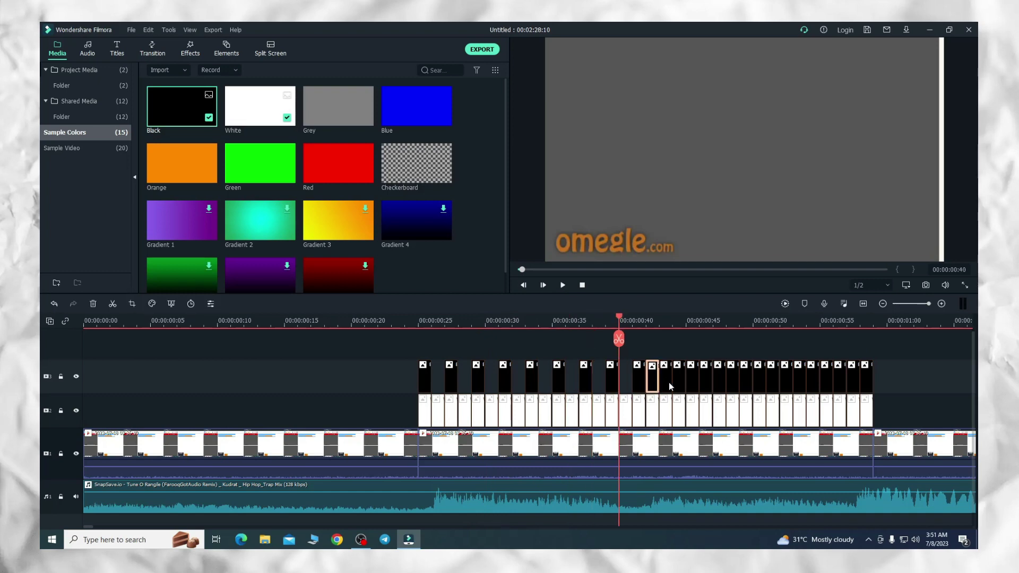
pyautogui.press('Delete')
pyautogui.click(679, 383)
pyautogui.press('Delete')
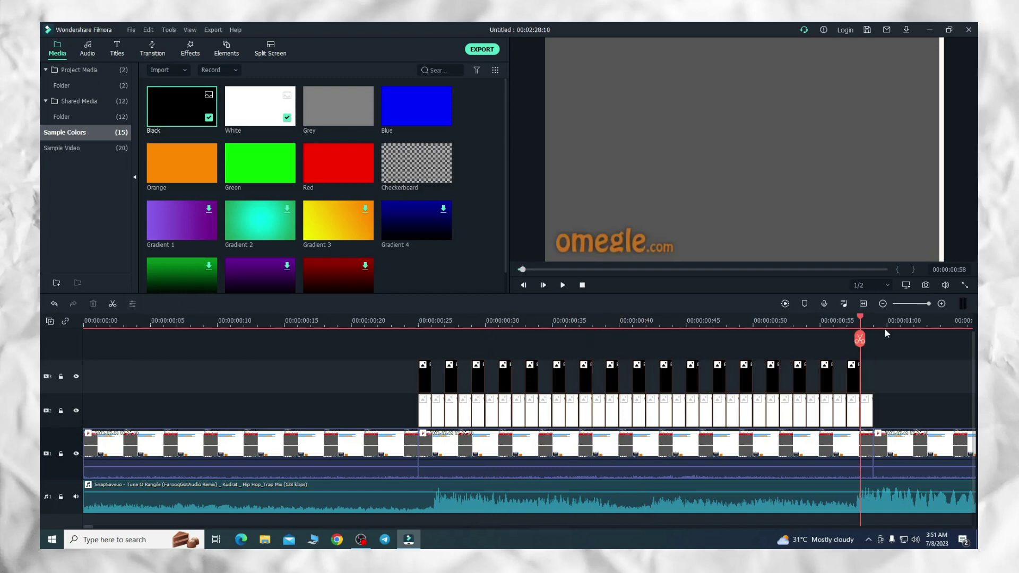
# Play back the section with the alternating Black and White pieces over the middle video clip to review the flashing effect.
pyautogui.moveTo(889, 324); pyautogui.dragTo(408, 352)
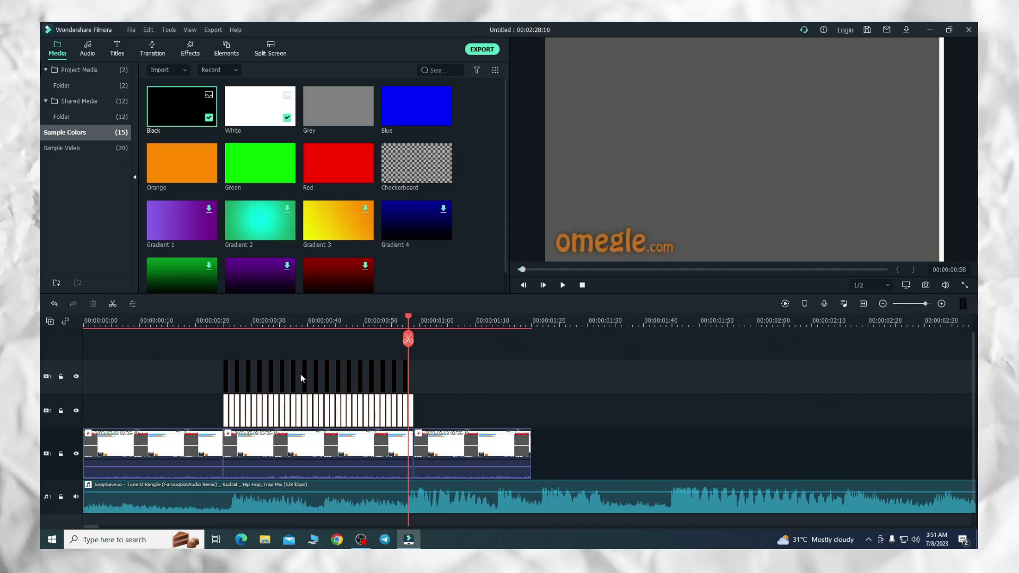
pyautogui.click(201, 325)
pyautogui.click(562, 285)
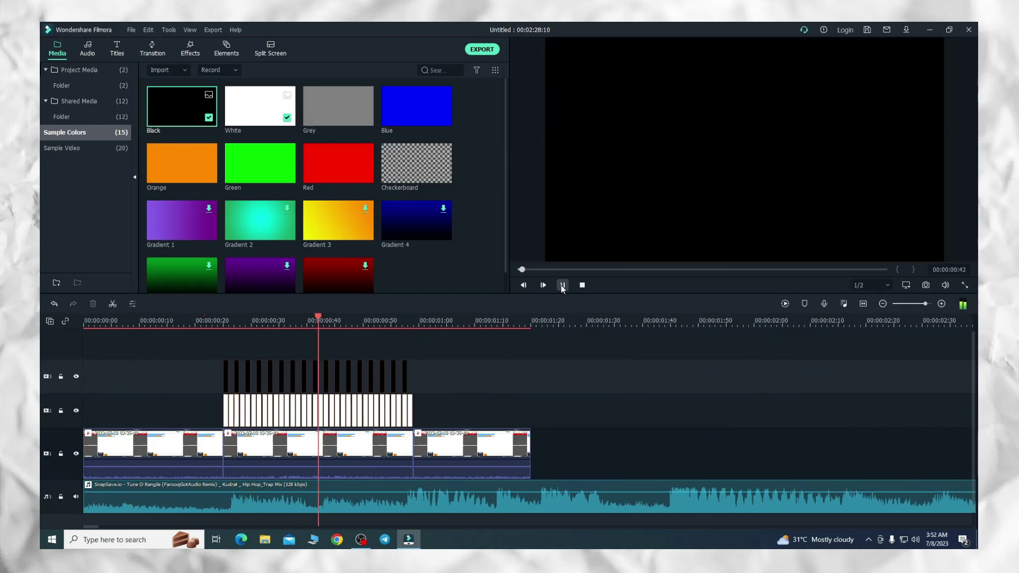
pyautogui.click(562, 285)
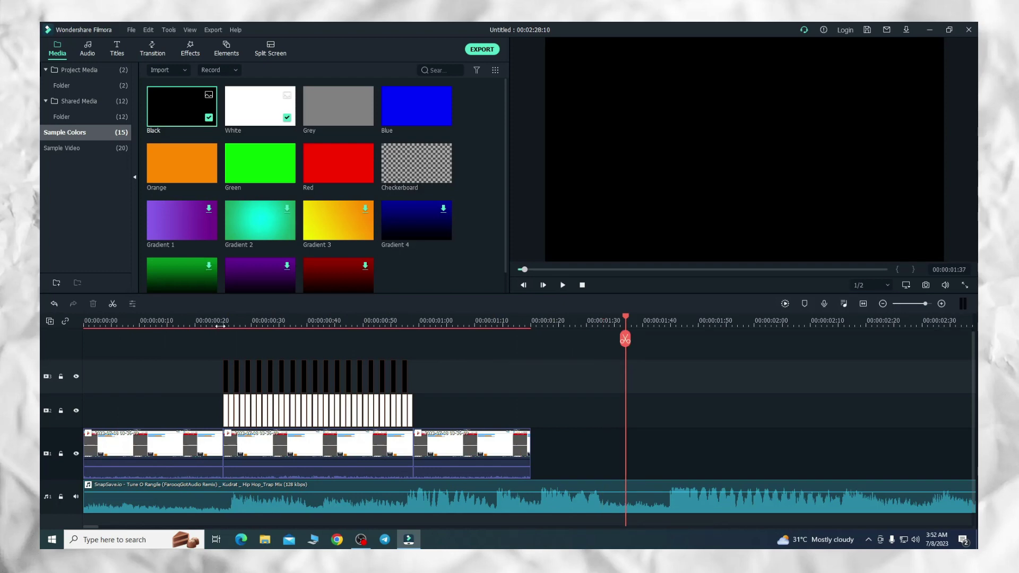
pyautogui.click(219, 322)
pyautogui.press('space')
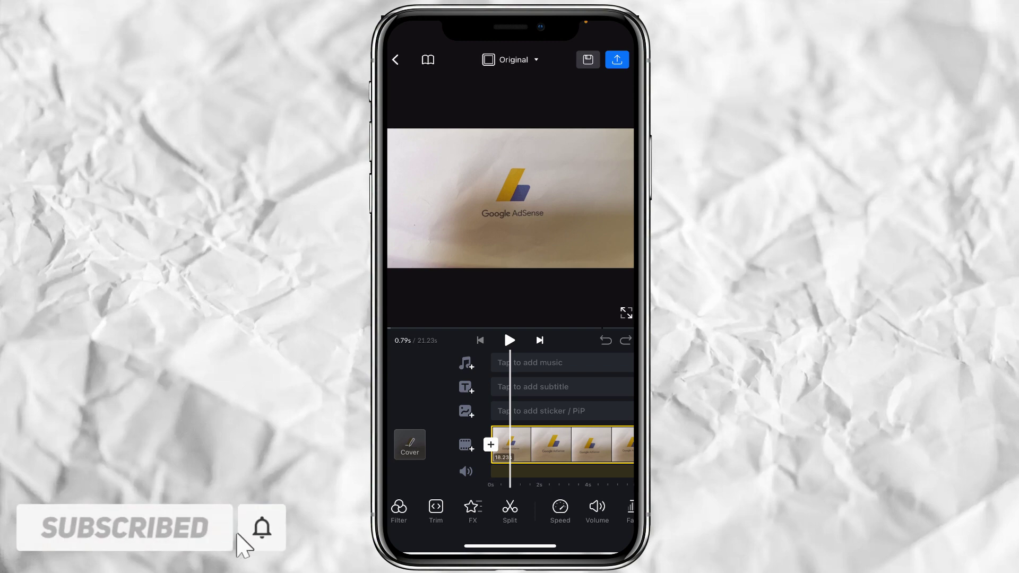
# In the mobile video editor, add the Black FX to the Google AdSense clip at about 2.6 s.
pyautogui.hscroll(-1, 510, 420)
pyautogui.hscroll(2, 510, 419)
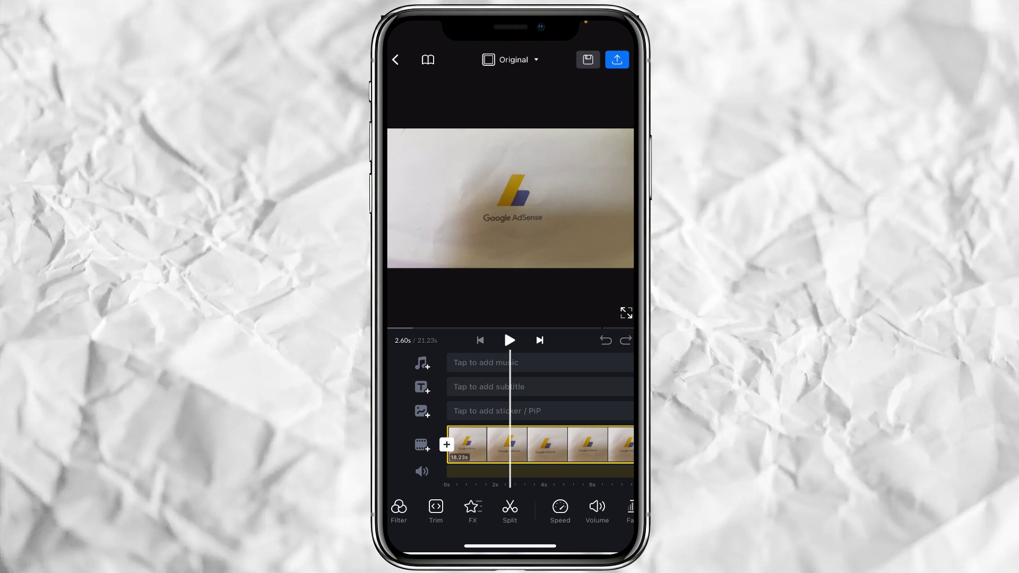
pyautogui.click(472, 512)
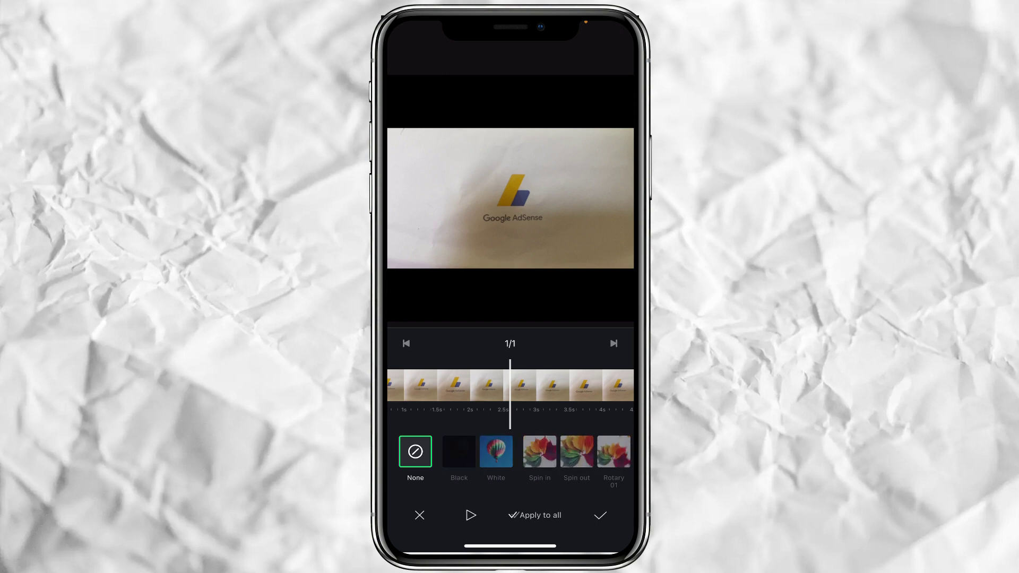
pyautogui.click(459, 451)
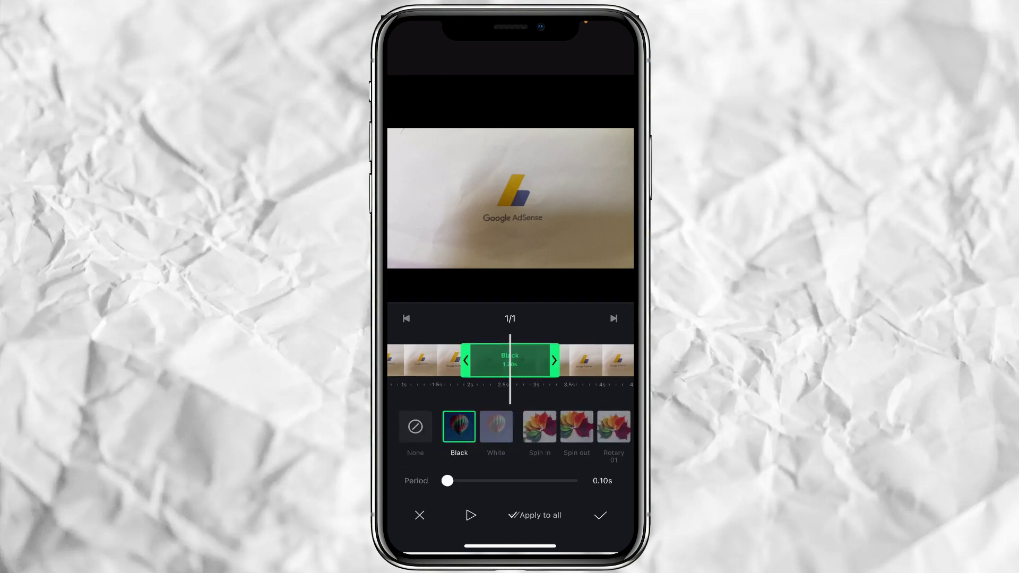
# Adjust the Black effect to span about 1.1 s to 2.7 s, apply it and preview the clip.
pyautogui.moveTo(462, 360); pyautogui.dragTo(560, 360)
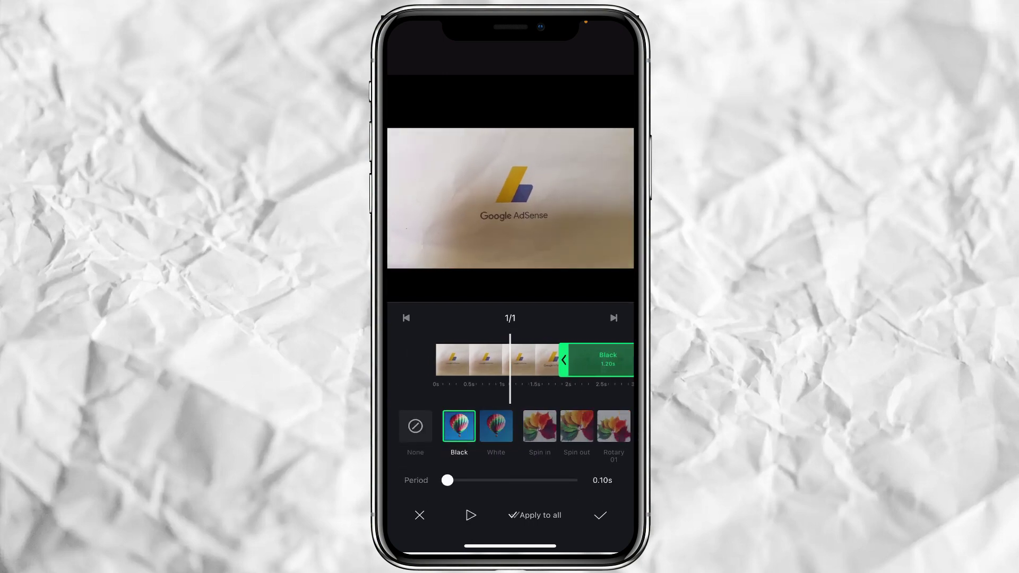
pyautogui.moveTo(564, 360); pyautogui.dragTo(460, 360)
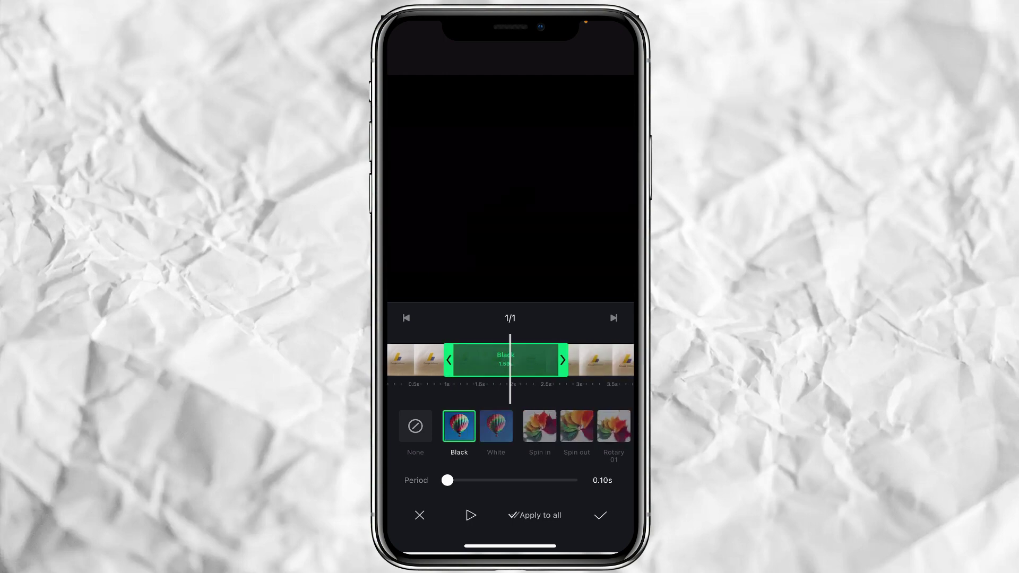
pyautogui.click(600, 515)
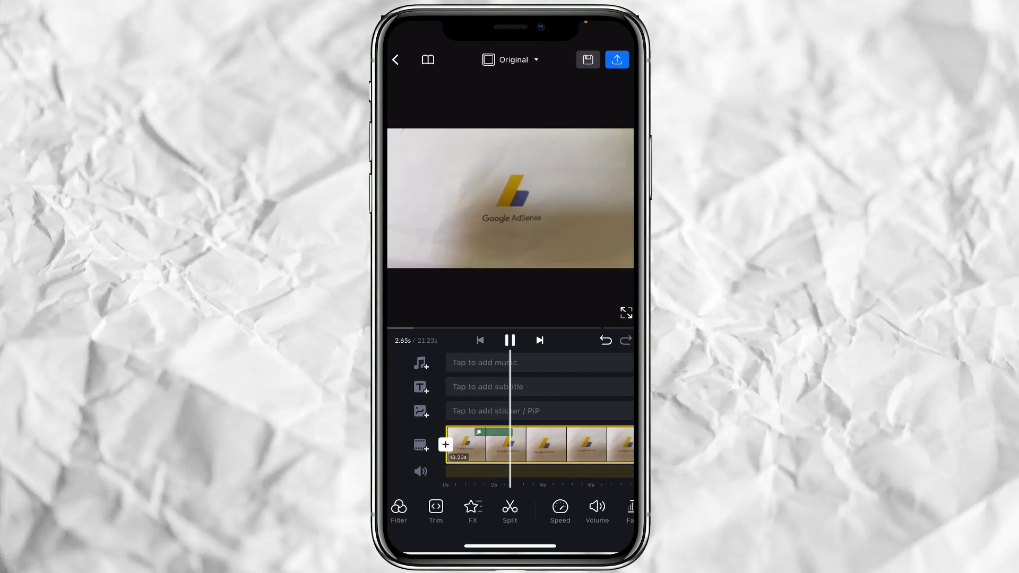
pyautogui.click(510, 340)
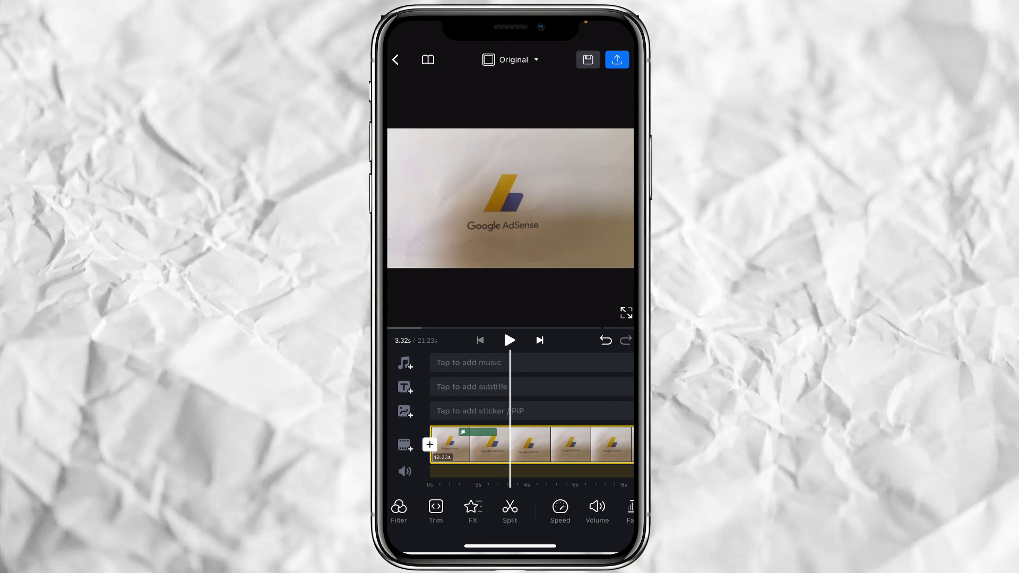